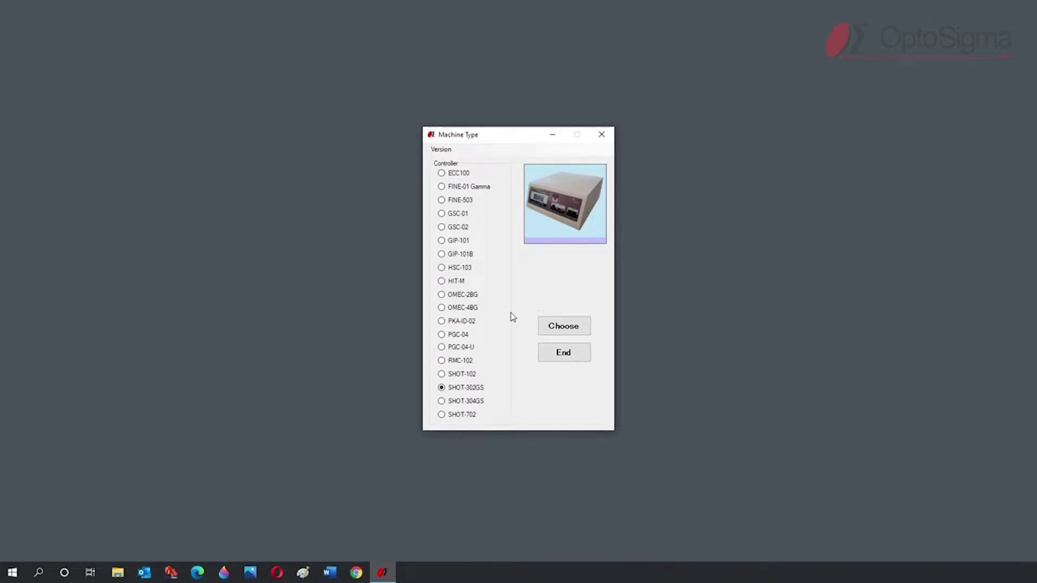
Choose GSC-02 as the controller type in Machine Type.
{"action": "left_click", "coordinate": [442, 227]}
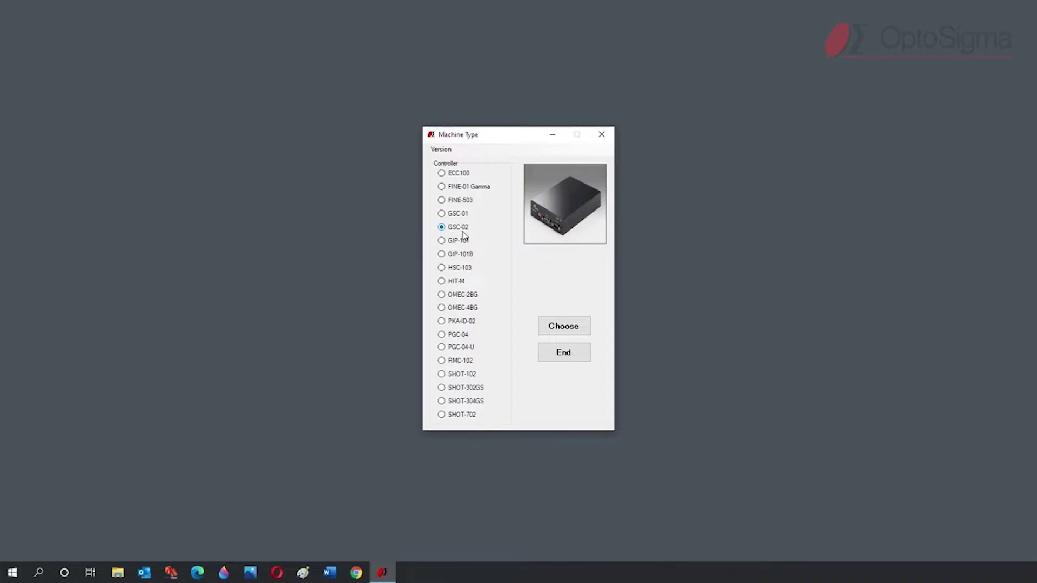
{"action": "left_click", "coordinate": [567, 327]}
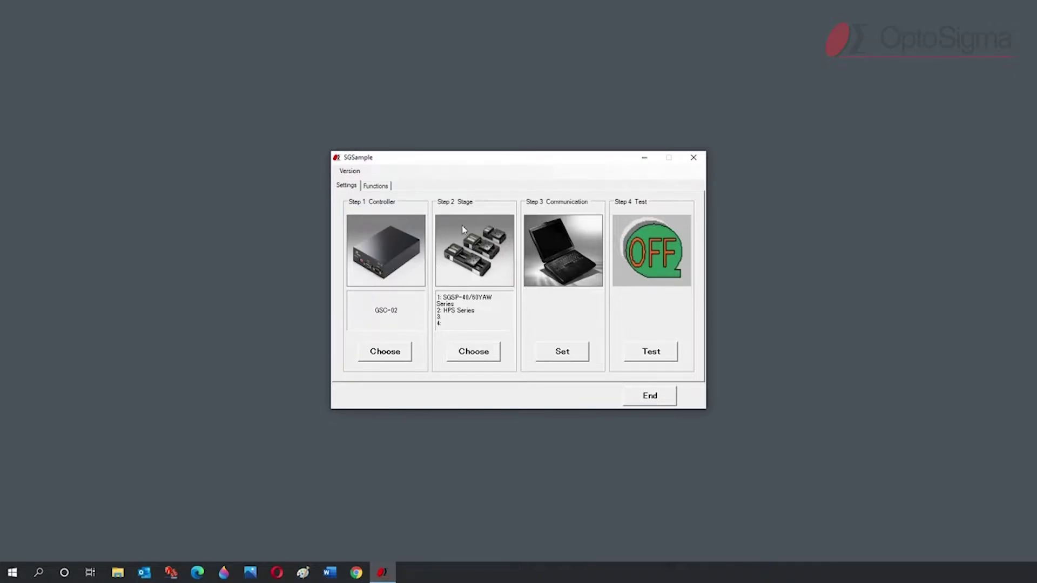
Assign HPS Series as the stage on axis 1.
{"action": "left_click", "coordinate": [483, 357]}
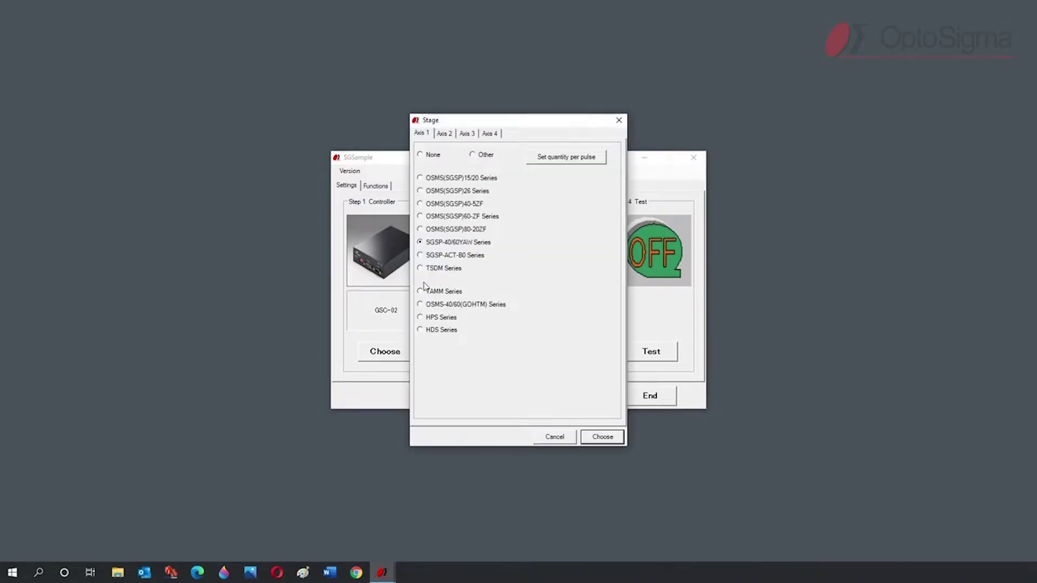
{"action": "left_click", "coordinate": [420, 318]}
{"action": "left_click", "coordinate": [598, 439]}
Assign SGSP-40/60YAW Series as the stage on axis 2.
{"action": "left_click", "coordinate": [482, 355]}
{"action": "left_click", "coordinate": [442, 134]}
{"action": "left_click", "coordinate": [601, 435]}
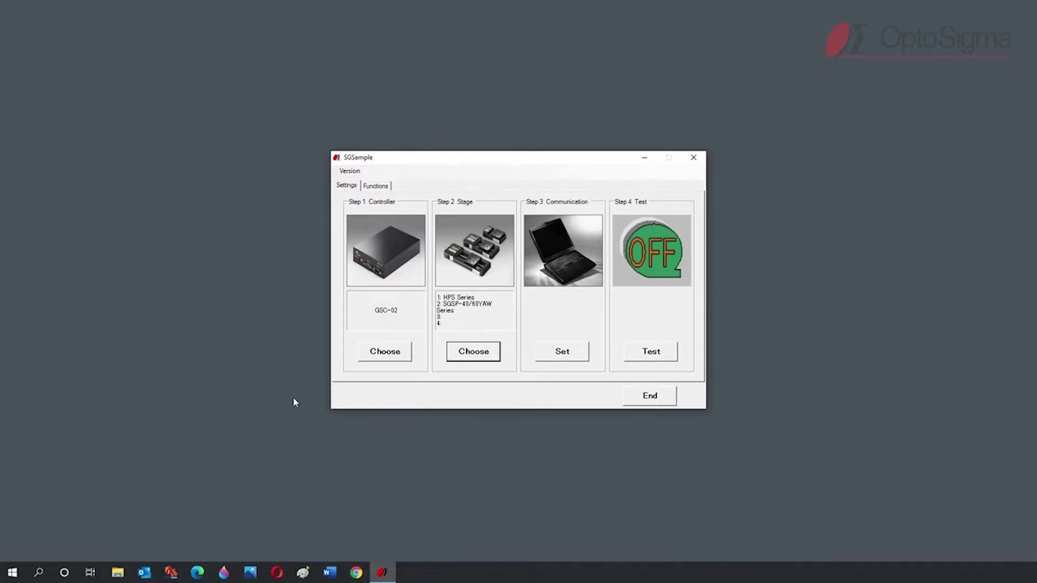
Open Device Manager via 'dev' search and expand Ports (COM & LPT) to find COM4.
{"action": "left_click", "coordinate": [39, 574]}
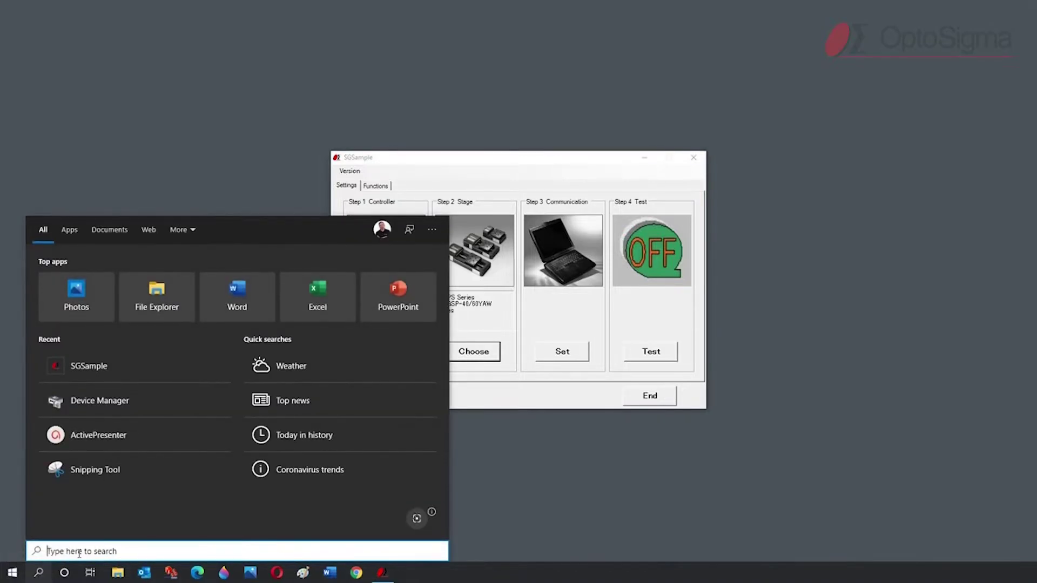
{"action": "type", "text": "dev"}
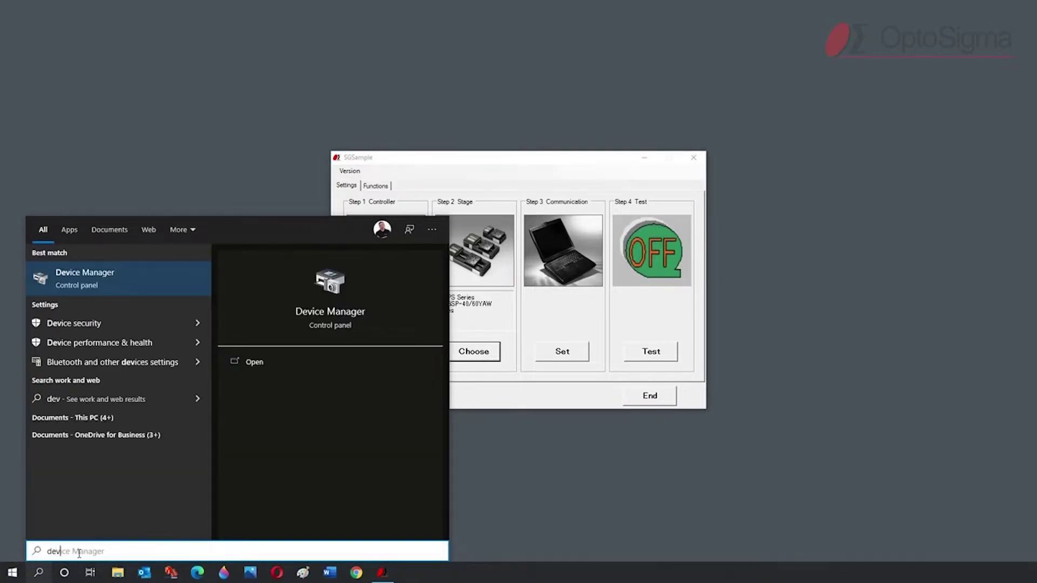
{"action": "left_click", "coordinate": [125, 287]}
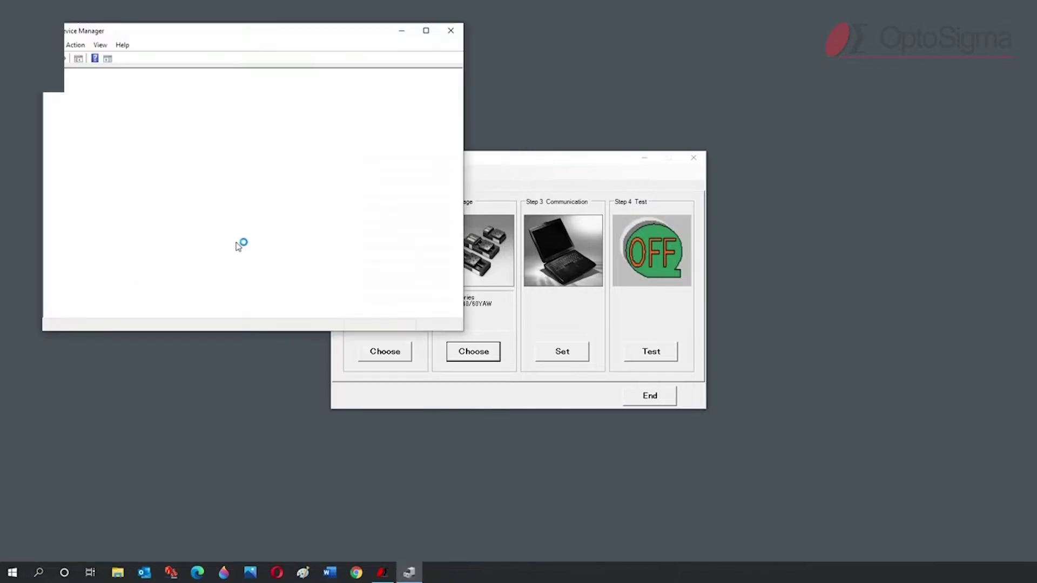
{"action": "scroll", "coordinate": [211, 219], "scroll_direction": "down", "scroll_amount": 4}
{"action": "scroll", "coordinate": [200, 222], "scroll_direction": "down", "scroll_amount": 1}
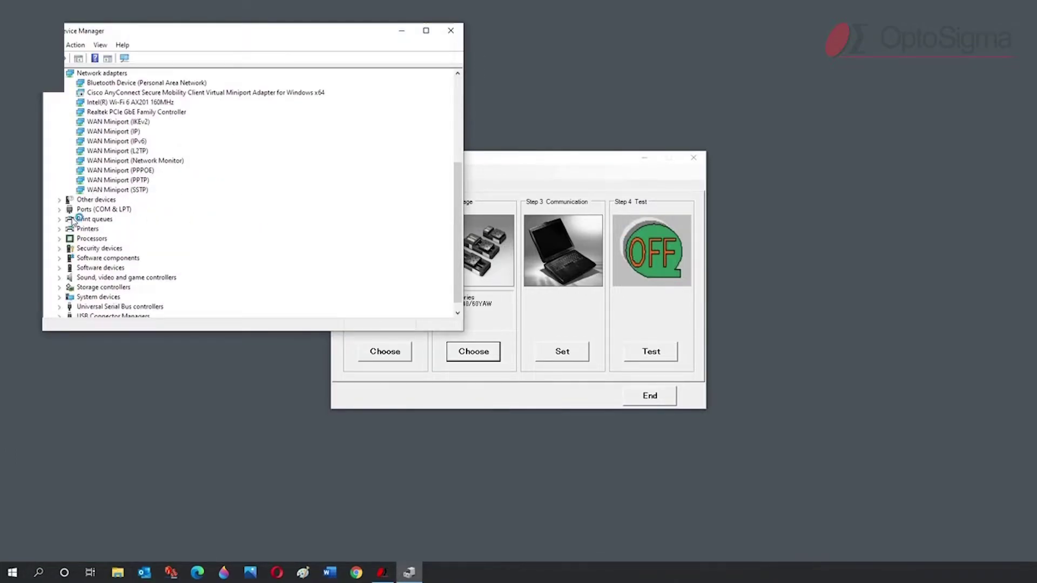
{"action": "left_click", "coordinate": [60, 210]}
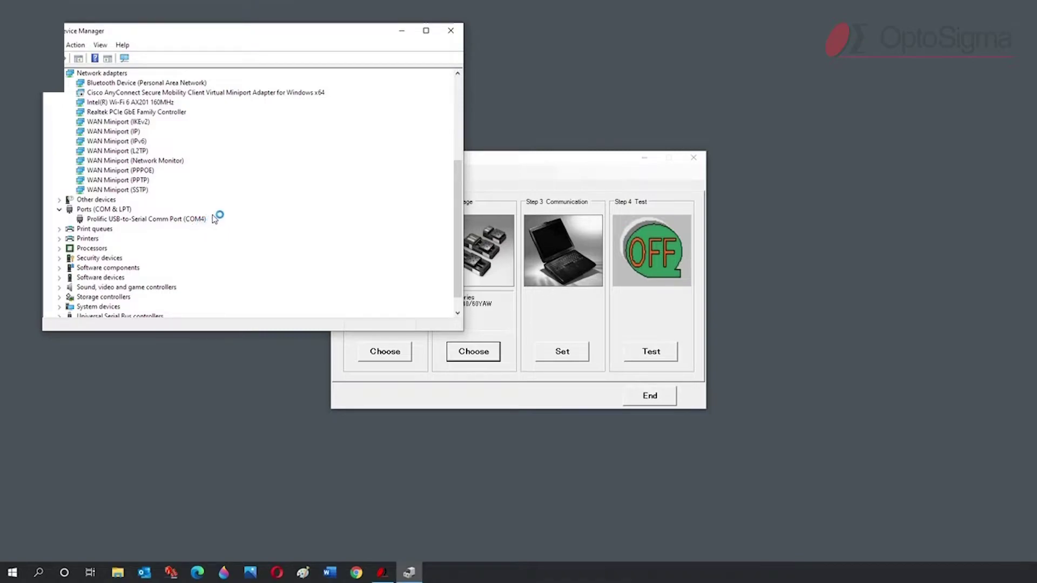
Set SGSample's communication port to COM4.
{"action": "left_click", "coordinate": [562, 175]}
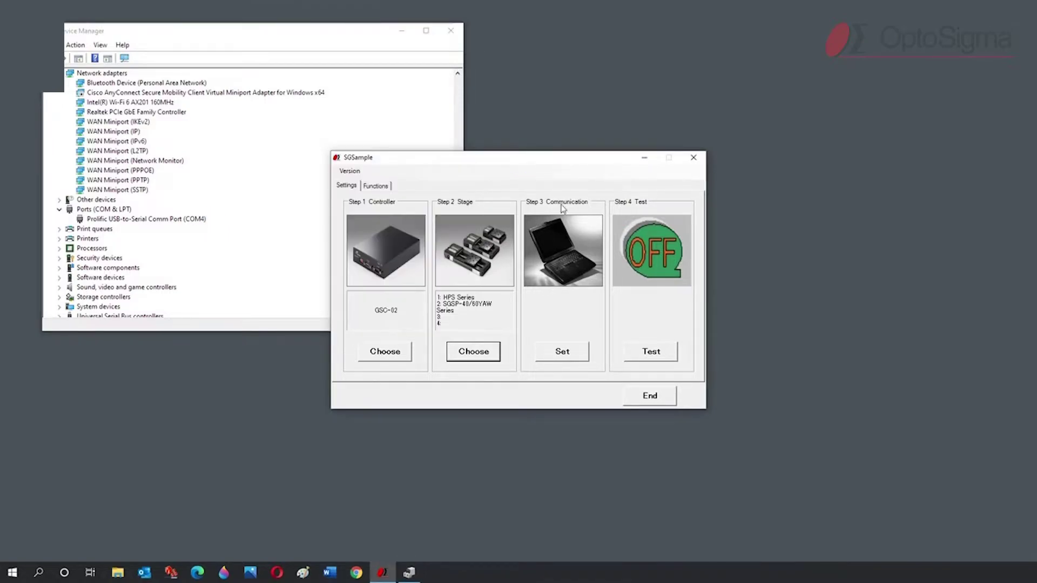
{"action": "left_click", "coordinate": [563, 357]}
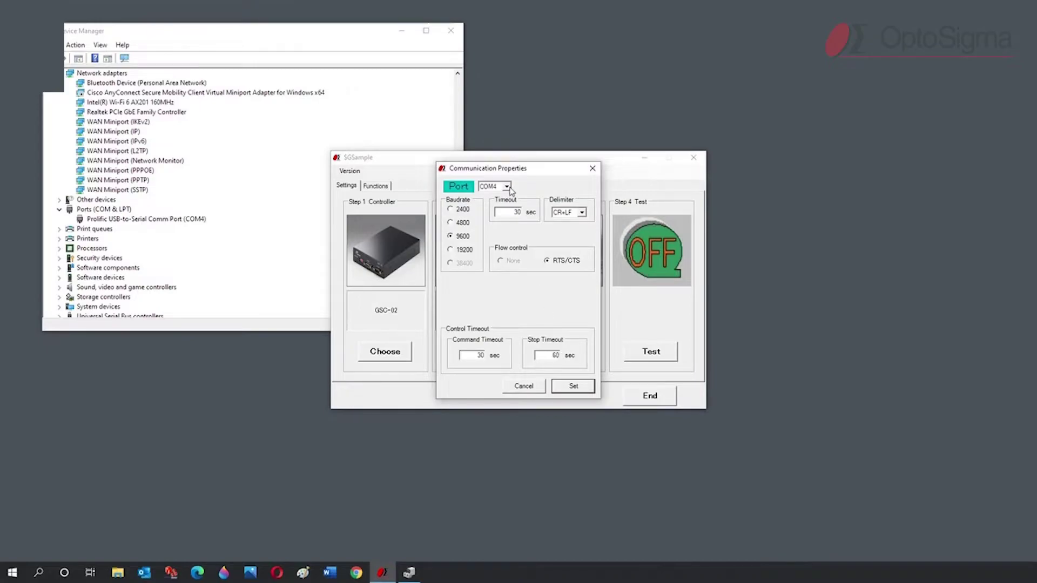
{"action": "left_click", "coordinate": [507, 187]}
{"action": "left_click", "coordinate": [497, 200]}
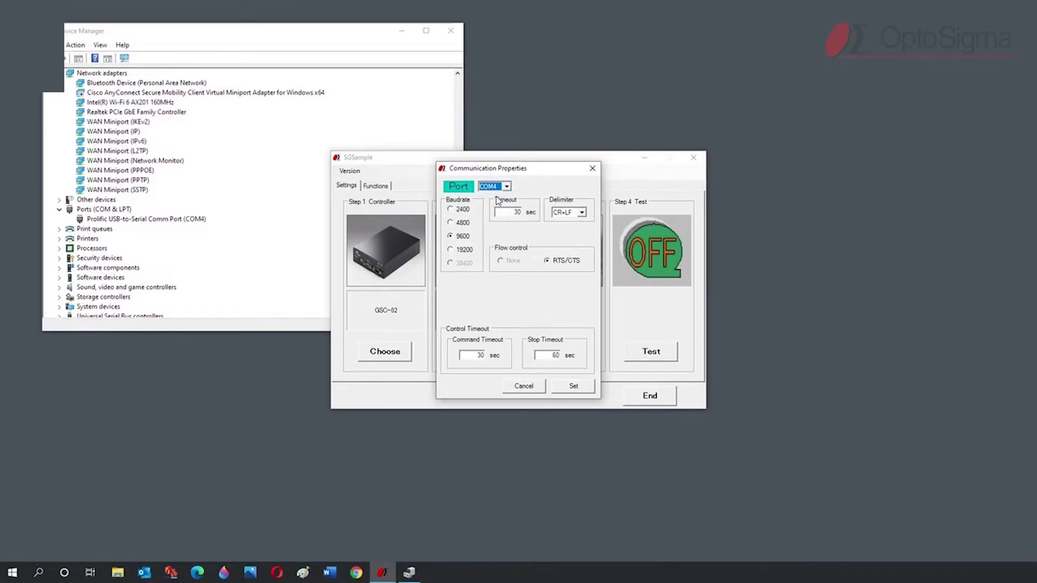
{"action": "left_click", "coordinate": [571, 389]}
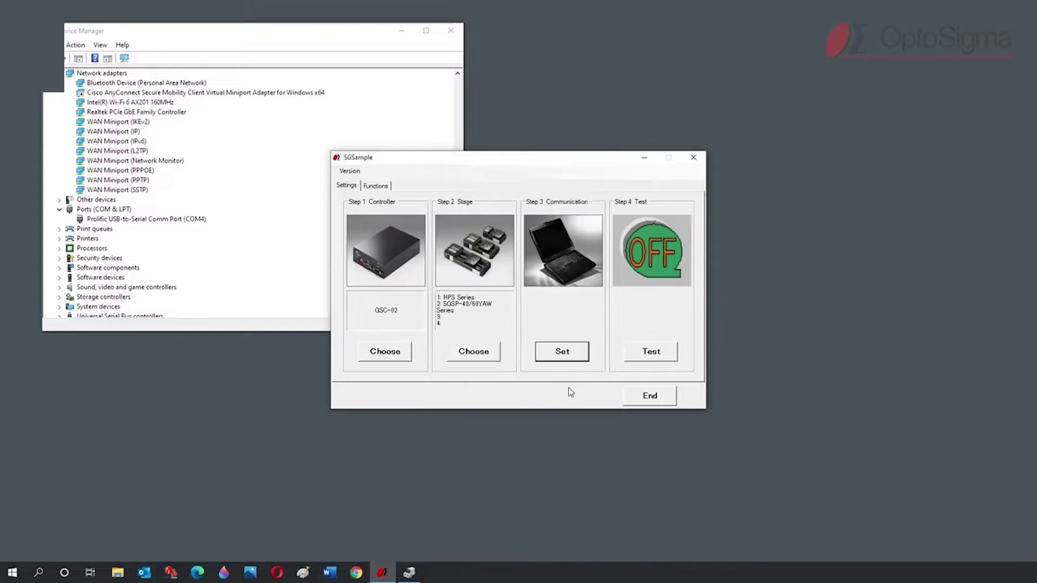
Test the controller connection on COM4 and accept the successful result.
{"action": "left_click", "coordinate": [653, 352]}
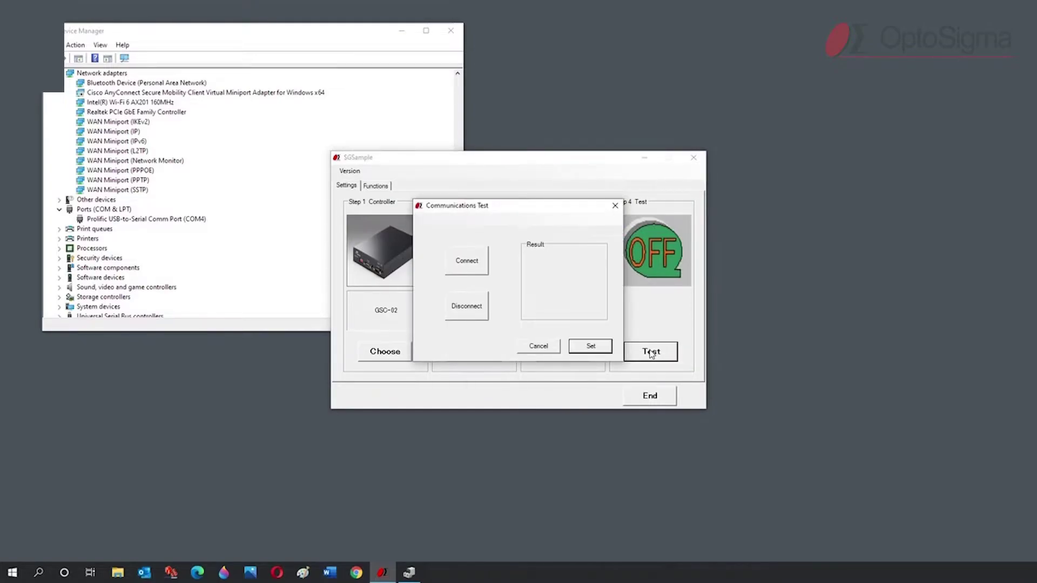
{"action": "left_click", "coordinate": [467, 265]}
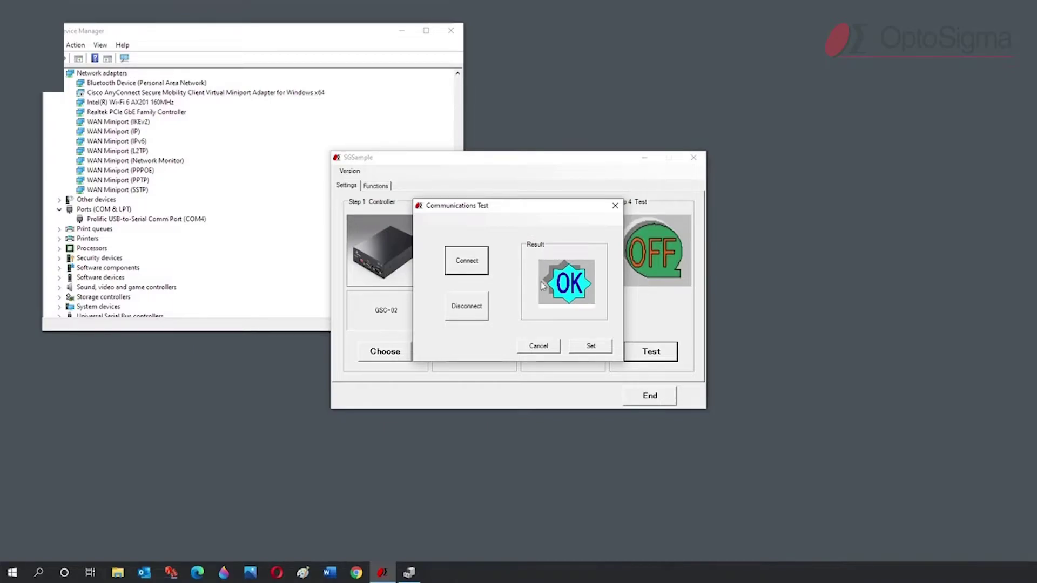
{"action": "left_click", "coordinate": [592, 348]}
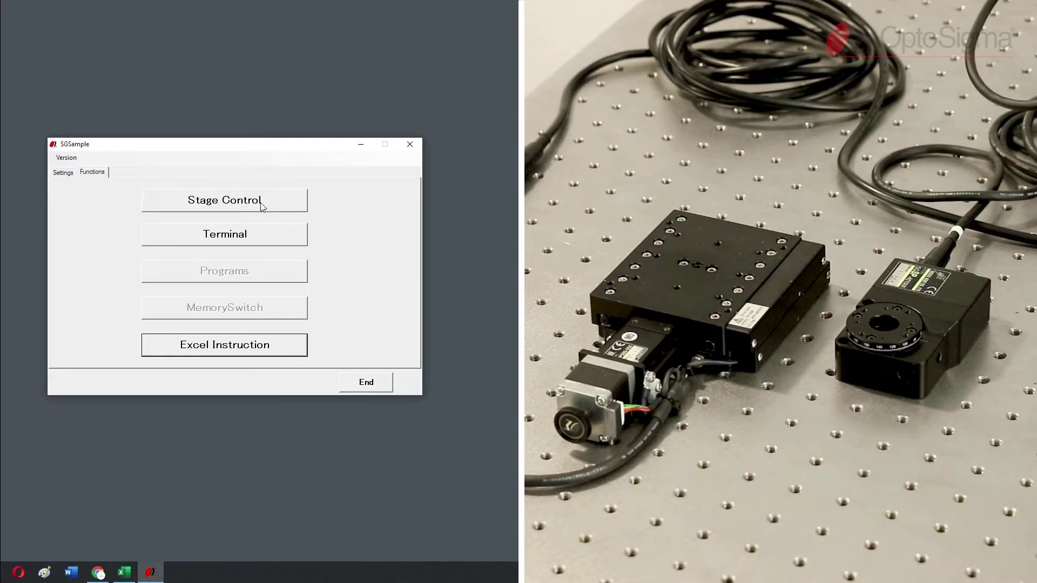
Move axis 1 back four times by 1000, then run it forward continuously.
{"action": "left_click", "coordinate": [243, 200]}
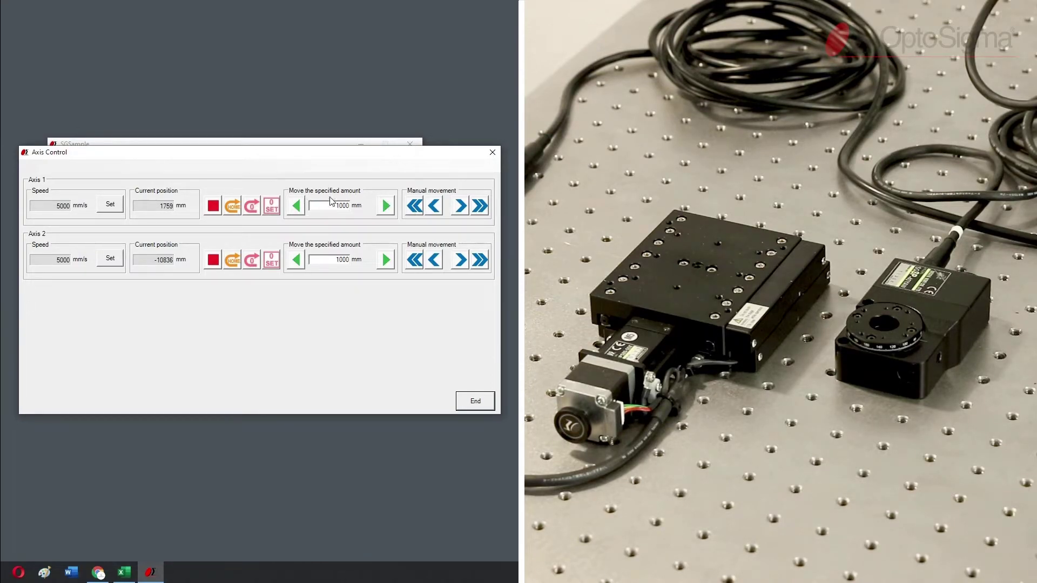
{"action": "left_click", "coordinate": [297, 209]}
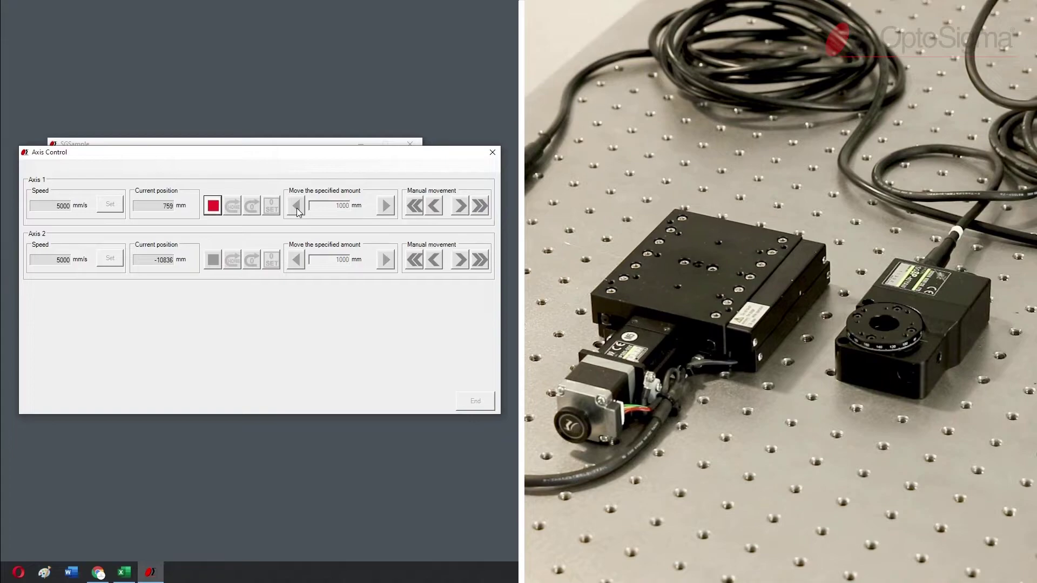
{"action": "left_click", "coordinate": [296, 208]}
{"action": "left_click", "coordinate": [296, 208]}
{"action": "left_click", "coordinate": [296, 209]}
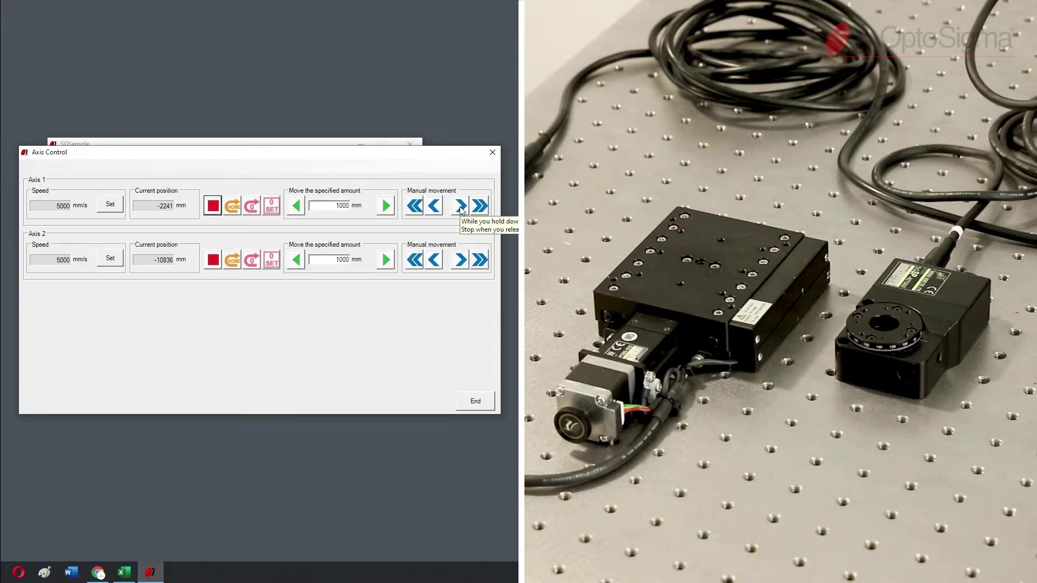
{"action": "left_click_drag", "start_coordinate": [461, 210], "coordinate": [461, 211]}
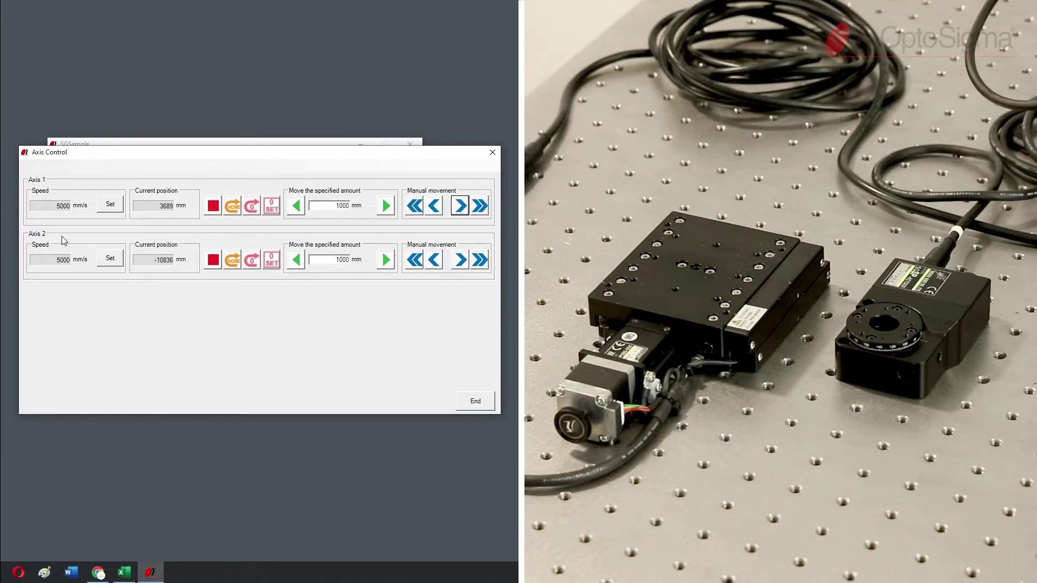
Move the axis 2 rotary stage back three times, then run it quickly backward.
{"action": "left_click", "coordinate": [297, 260]}
{"action": "left_click", "coordinate": [298, 261]}
{"action": "left_click", "coordinate": [298, 261]}
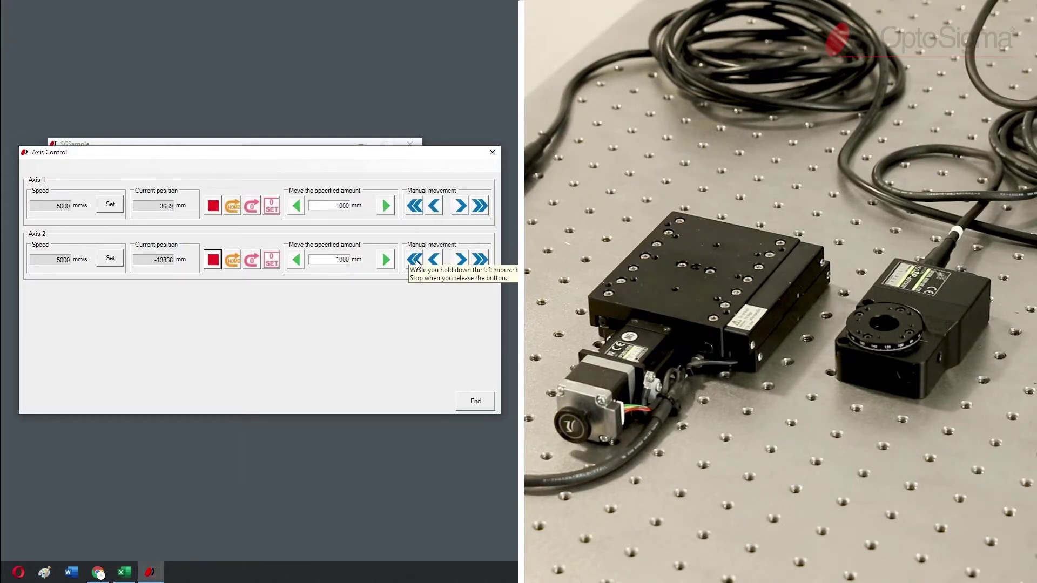
{"action": "left_click", "coordinate": [416, 263]}
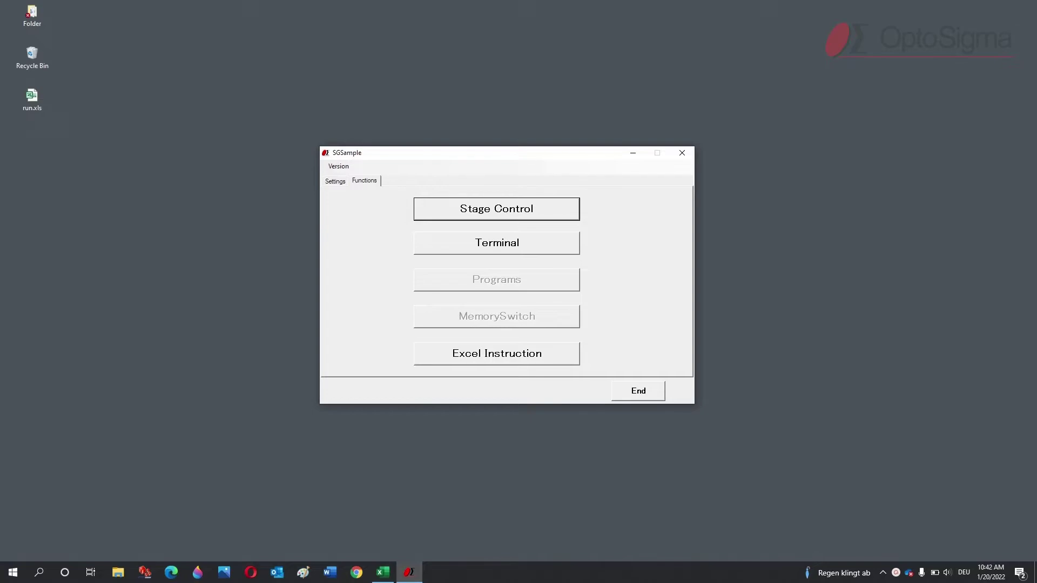
Bring run.xls forward in Excel to review its sigma sheet positions.
{"action": "left_click", "coordinate": [383, 572]}
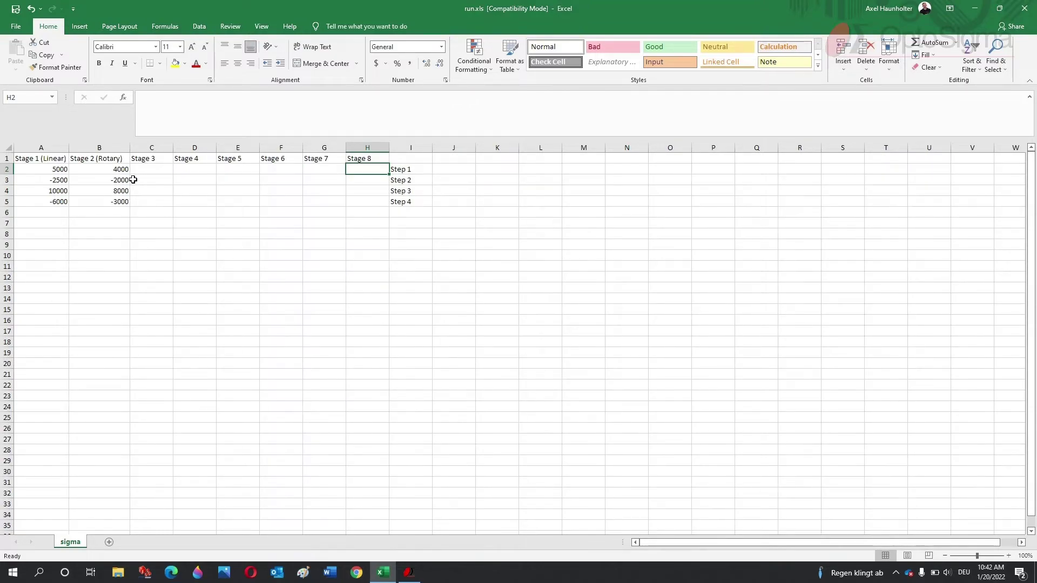
Close Excel and load run.xls as the workbook in SGSample's Excel Instruction window.
{"action": "left_click", "coordinate": [1024, 8]}
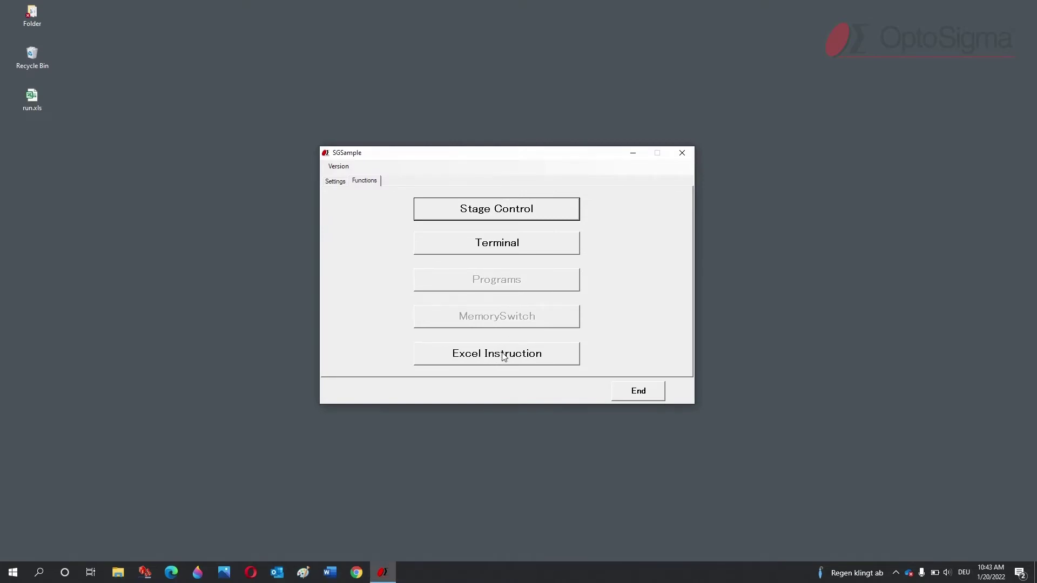
{"action": "left_click", "coordinate": [501, 354]}
{"action": "left_click", "coordinate": [625, 226]}
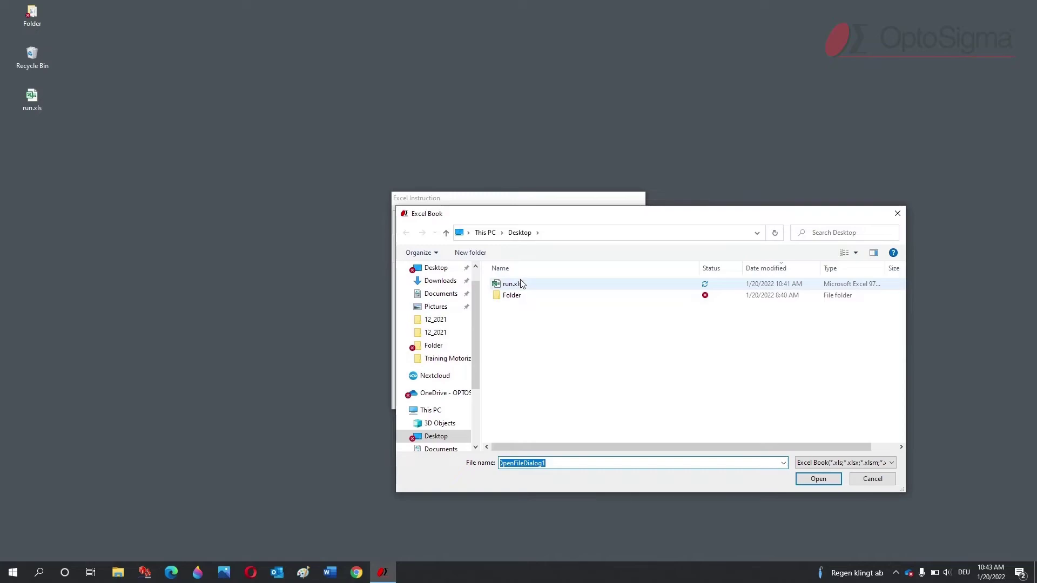
{"action": "double_click", "coordinate": [512, 285]}
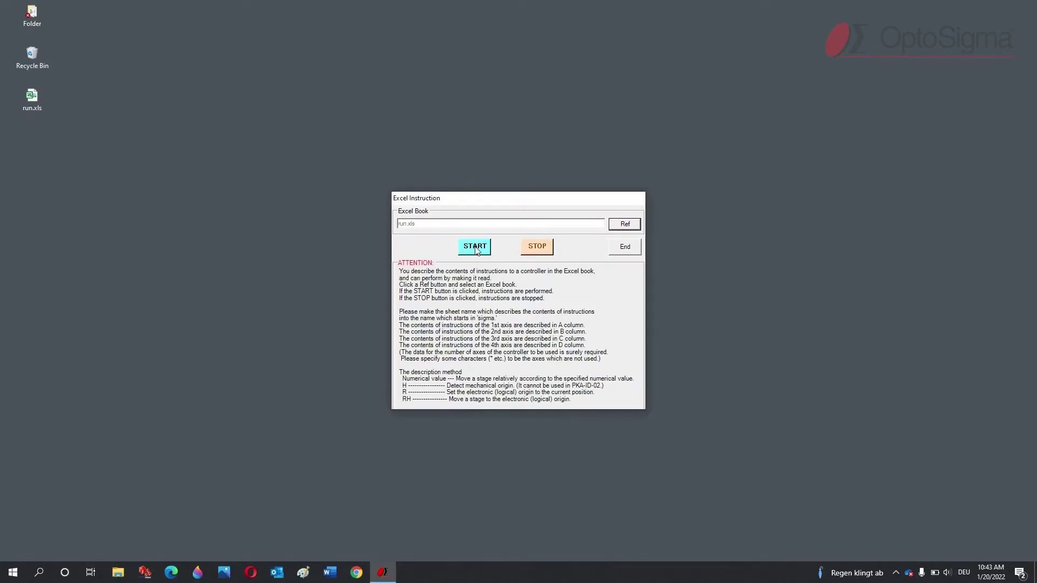